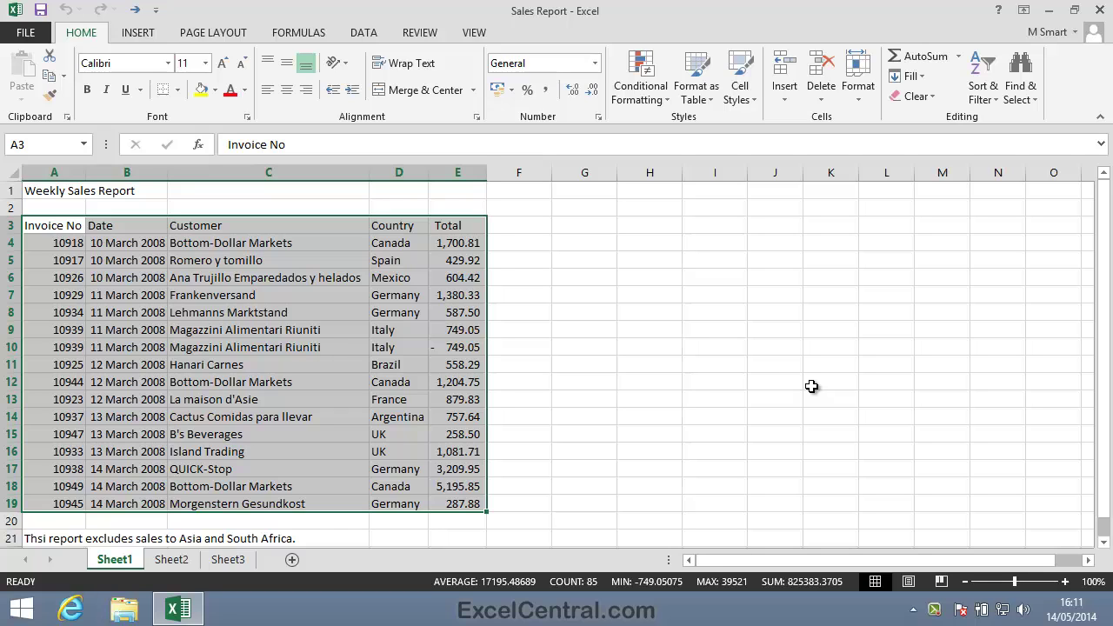
Select the invoice row A8:E8, and after it the Customer column with its heading, C3:C19
{"action": "left_click_drag", "start_coordinate": [52, 312], "coordinate": [449, 313]}
{"action": "left_click", "coordinate": [262, 230]}
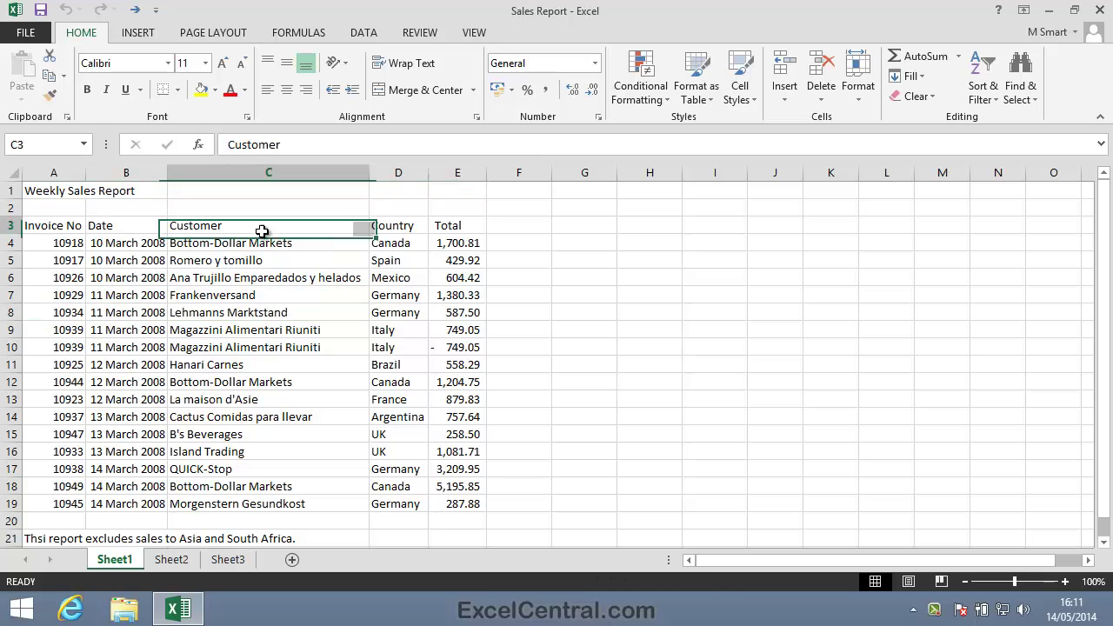
{"action": "left_click_drag", "start_coordinate": [262, 230], "coordinate": [261, 505]}
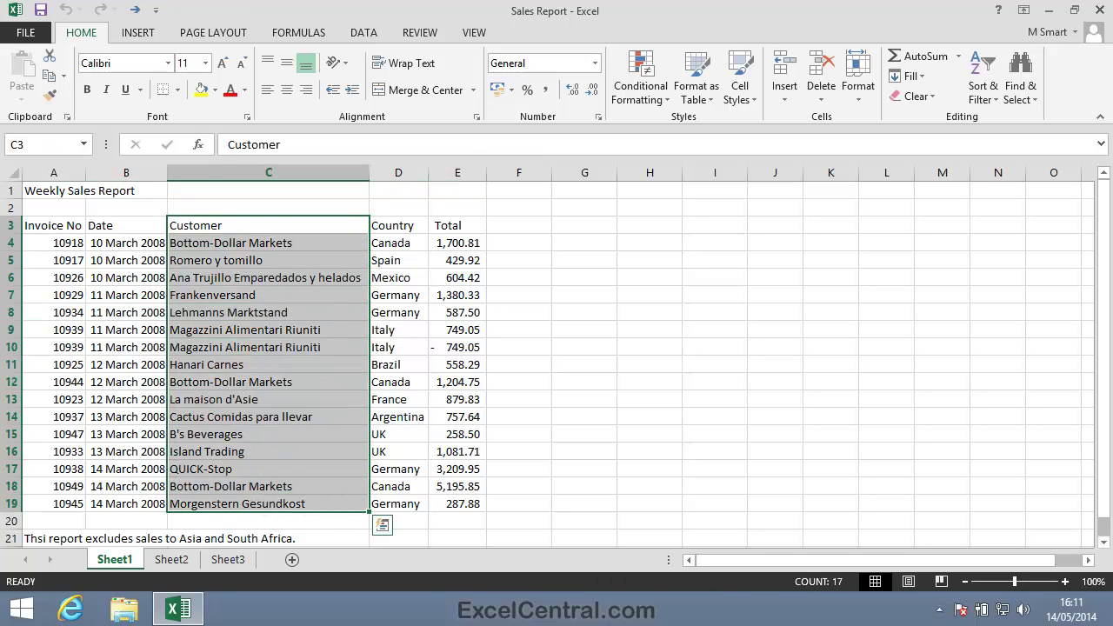
Select the whole sales table A3:E19, then only the Frankenversand invoice row A7:E7
{"action": "left_click_drag", "start_coordinate": [67, 229], "coordinate": [470, 507]}
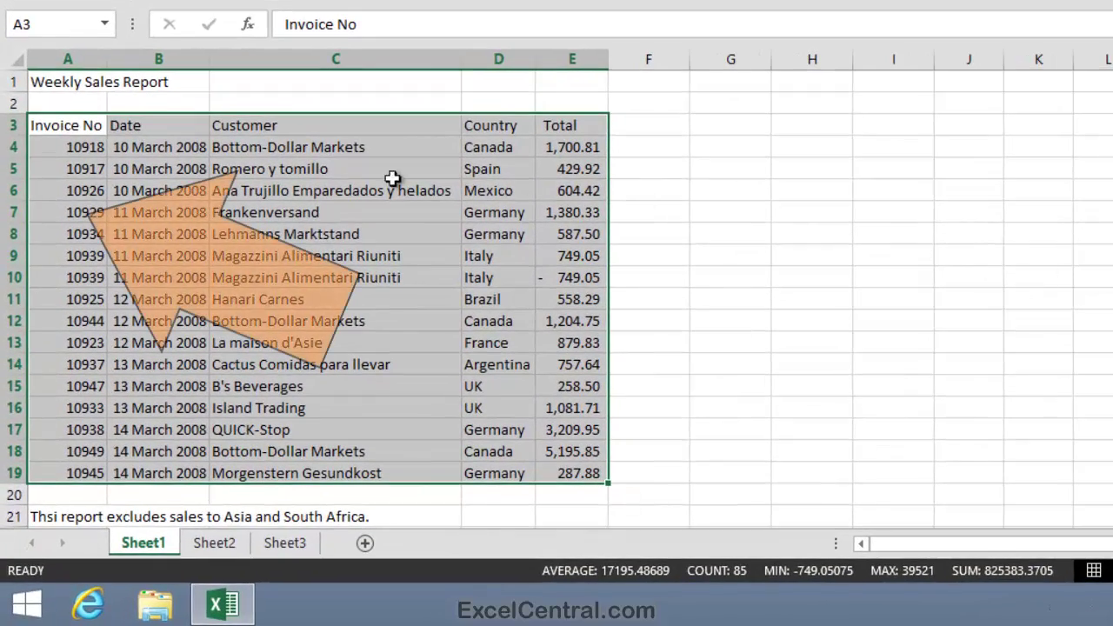
{"action": "left_click", "coordinate": [69, 211]}
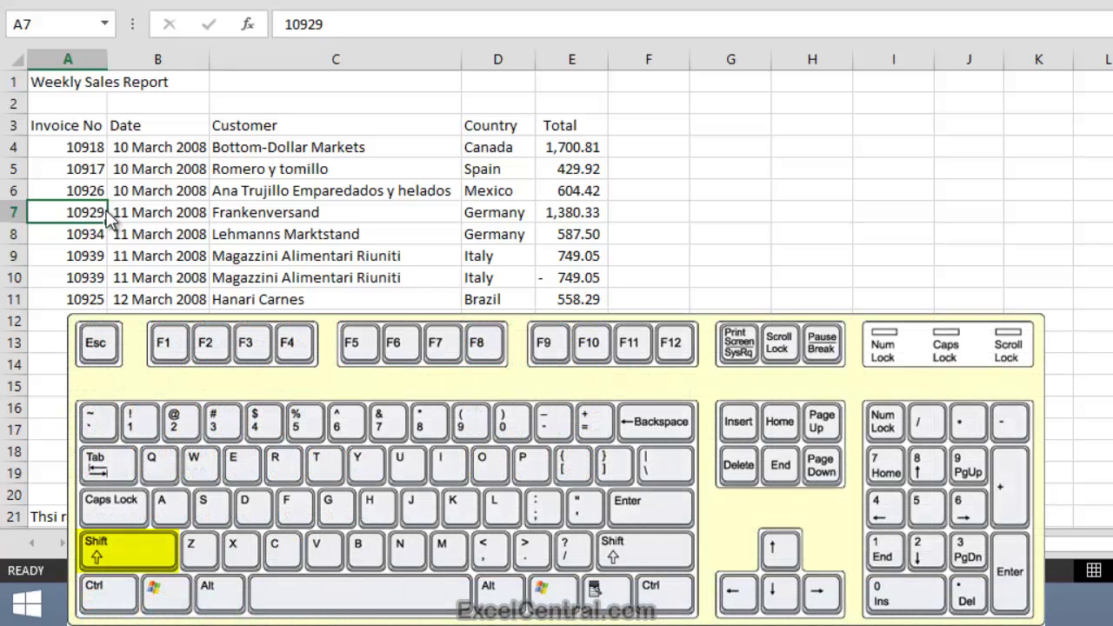
{"action": "key", "text": "shift+space"}
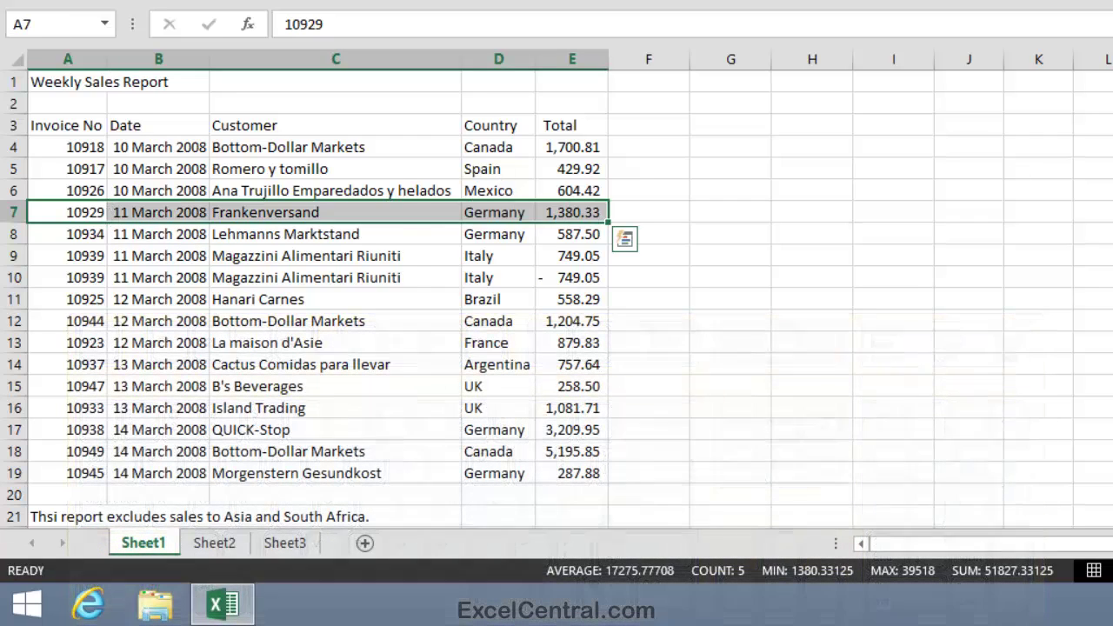
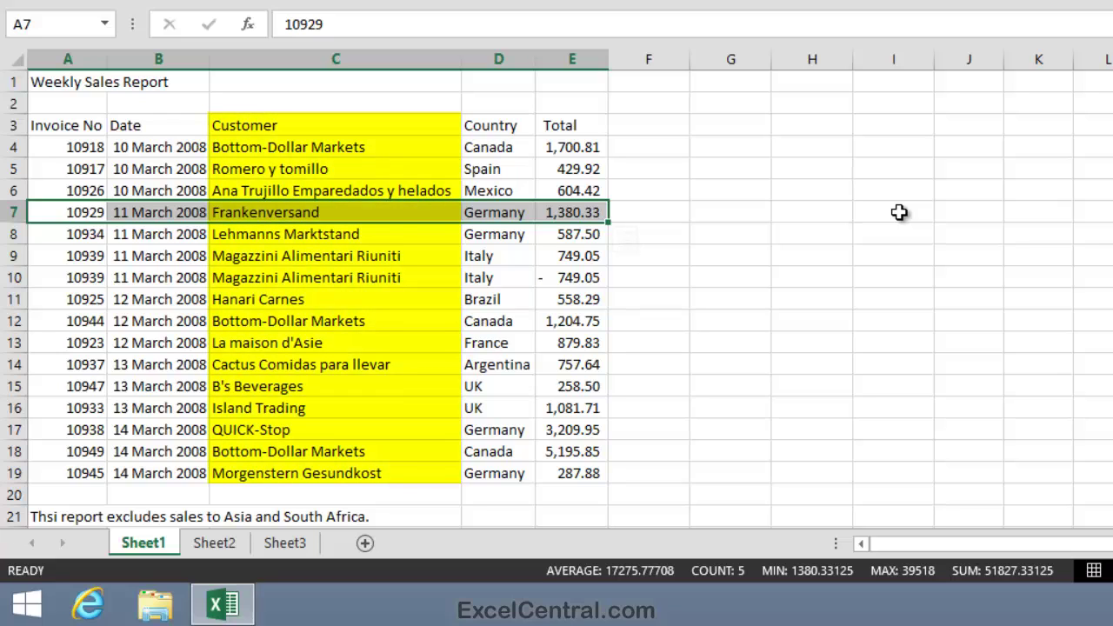
Select the Customer column from its heading in C3 down to the last entry in C19
{"action": "left_click", "coordinate": [346, 127]}
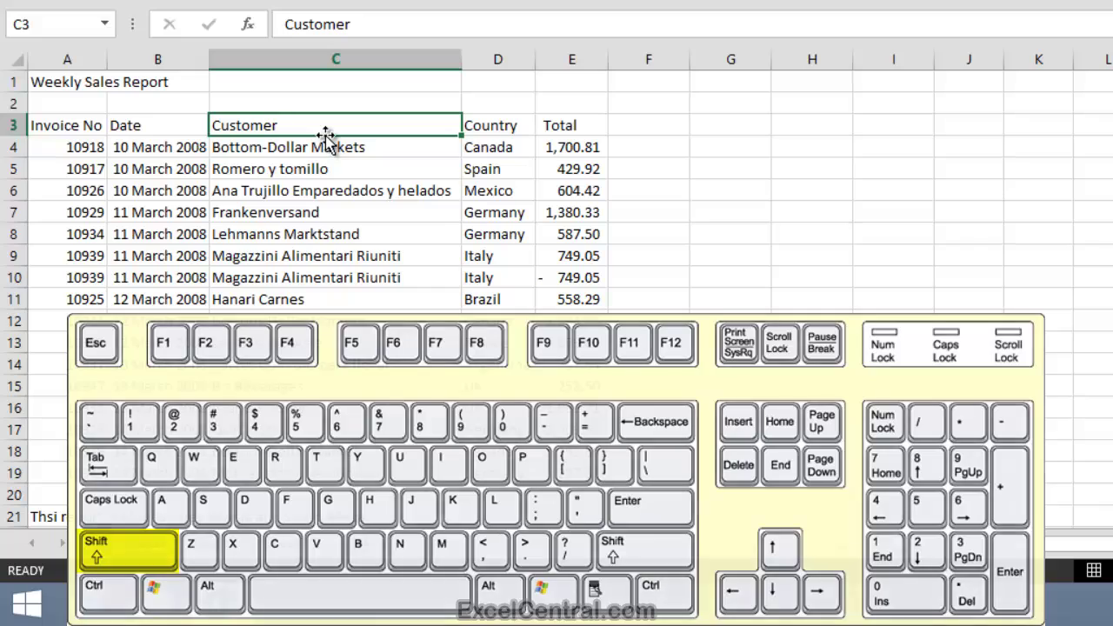
{"action": "key", "text": "ctrl+shift+Down"}
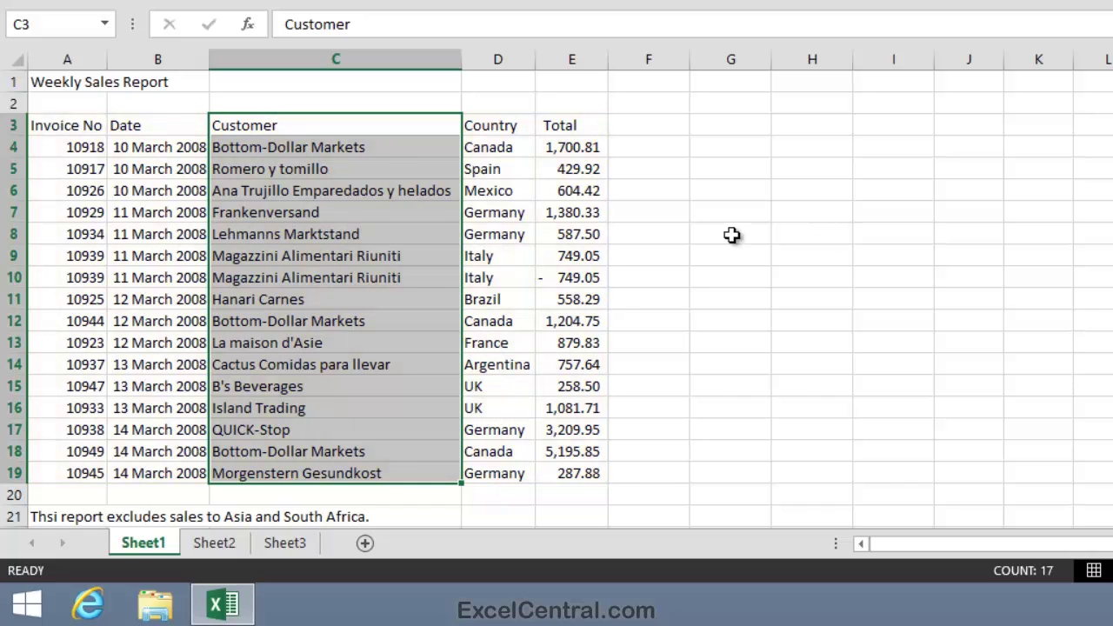
Select the header row A3:E3 and extend the selection down to row 19 to cover the entire table
{"action": "left_click_drag", "start_coordinate": [83, 126], "coordinate": [579, 126]}
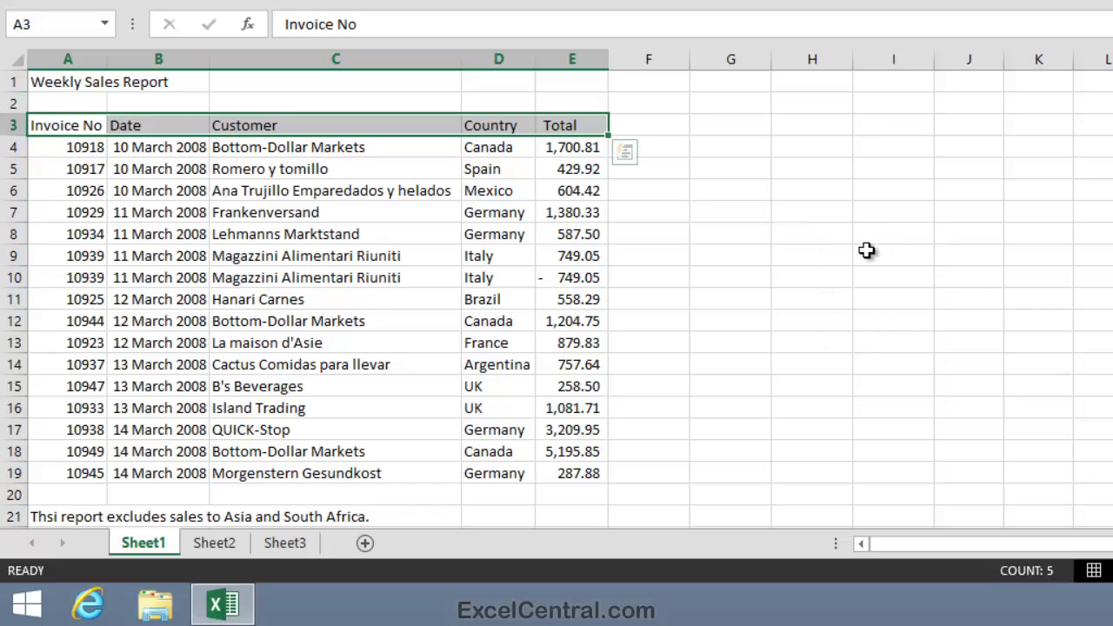
{"action": "left_click", "coordinate": [73, 119]}
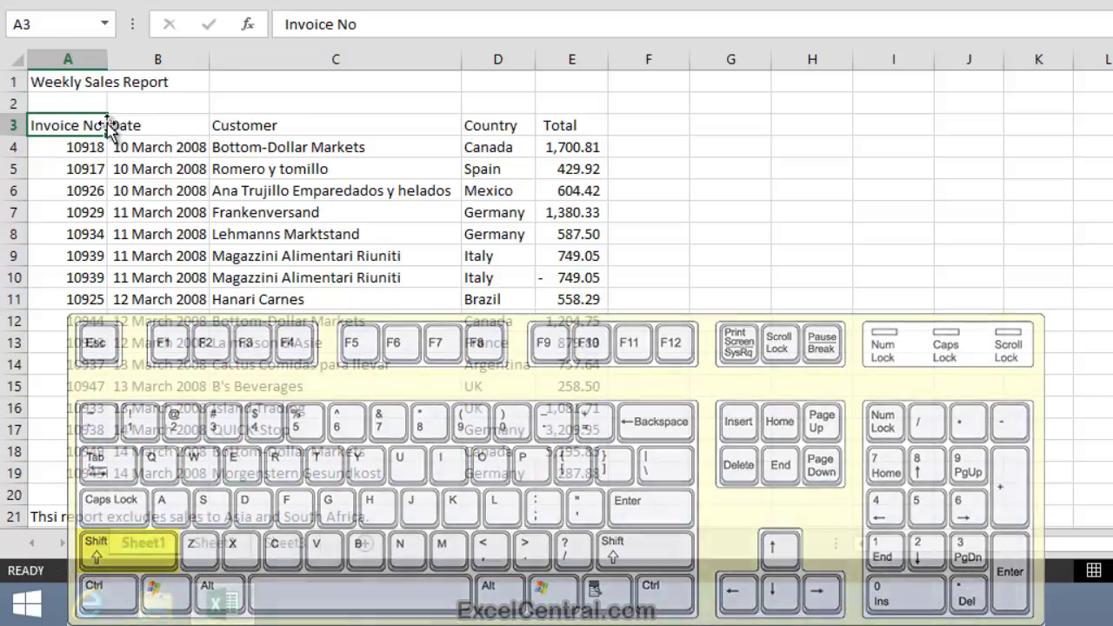
{"action": "key", "text": "shift+Right"}
{"action": "key", "text": "shift+Right"}
{"action": "key", "text": "shift+Right"}
{"action": "key", "text": "shift+Right"}
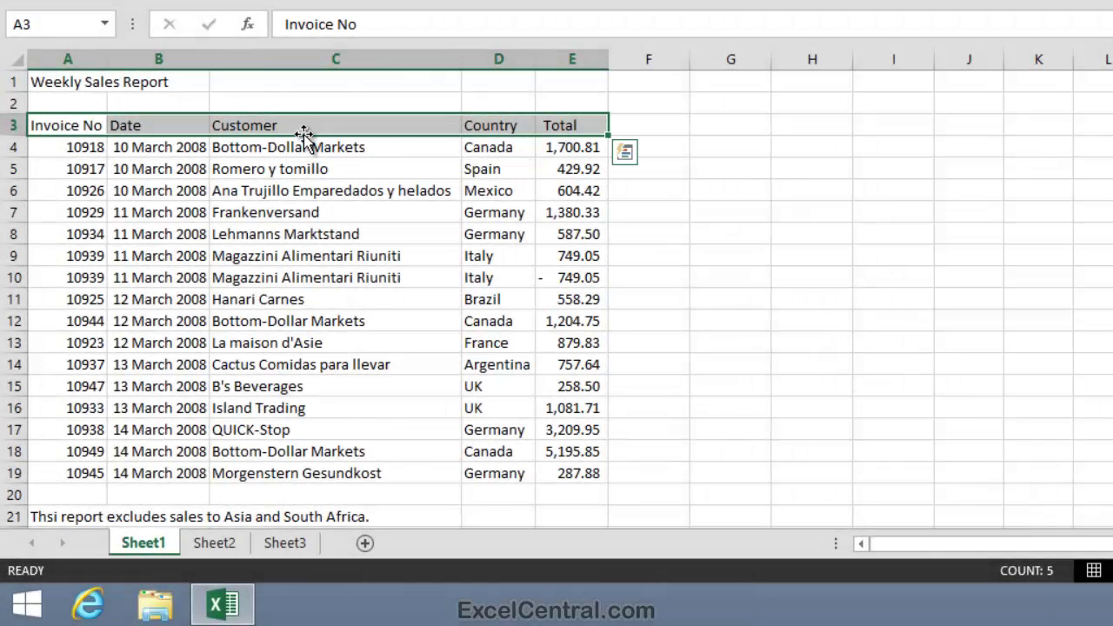
{"action": "key", "text": "ctrl+shift+Down"}
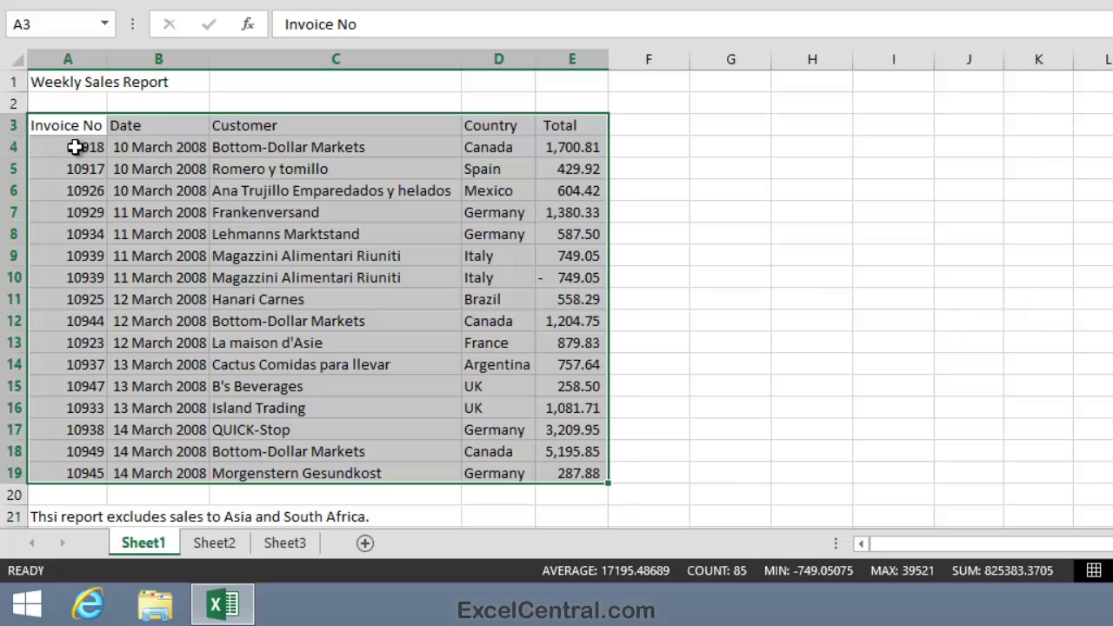
Select the table's data without its header row, starting at A4 and extending across and down to E19
{"action": "left_click", "coordinate": [76, 147]}
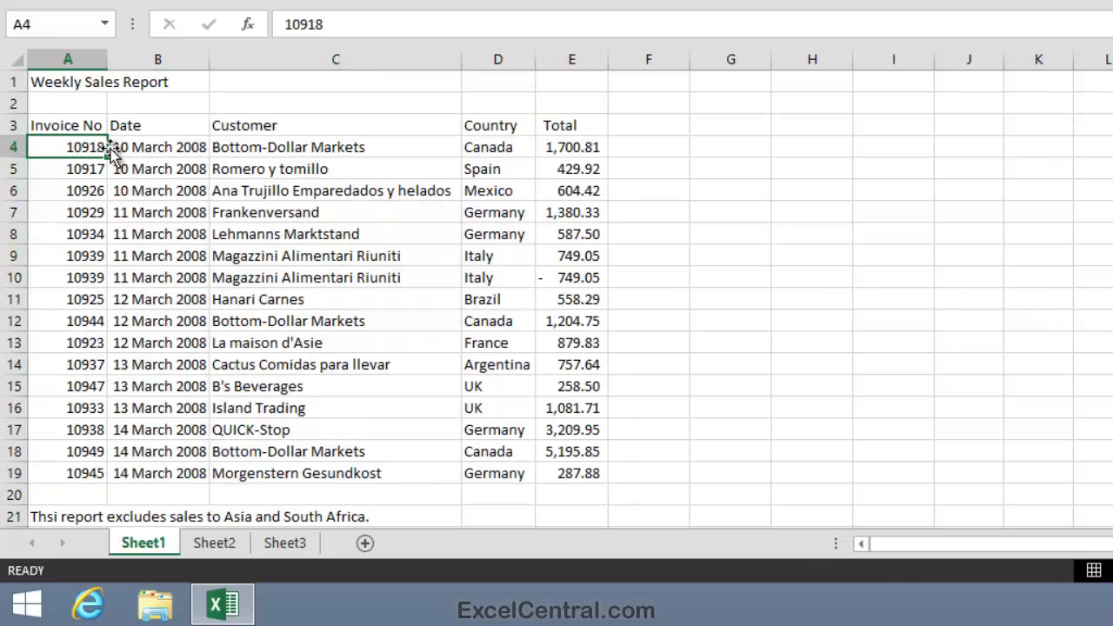
{"action": "double_click", "coordinate": [107, 148], "text": "shift"}
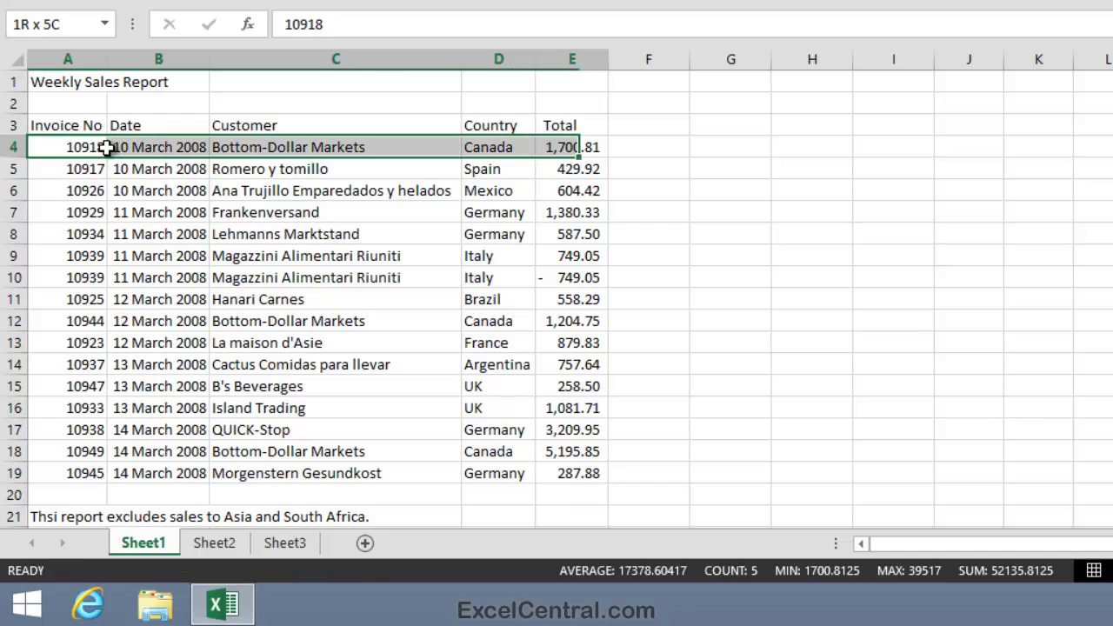
{"action": "double_click", "coordinate": [233, 155], "text": "shift"}
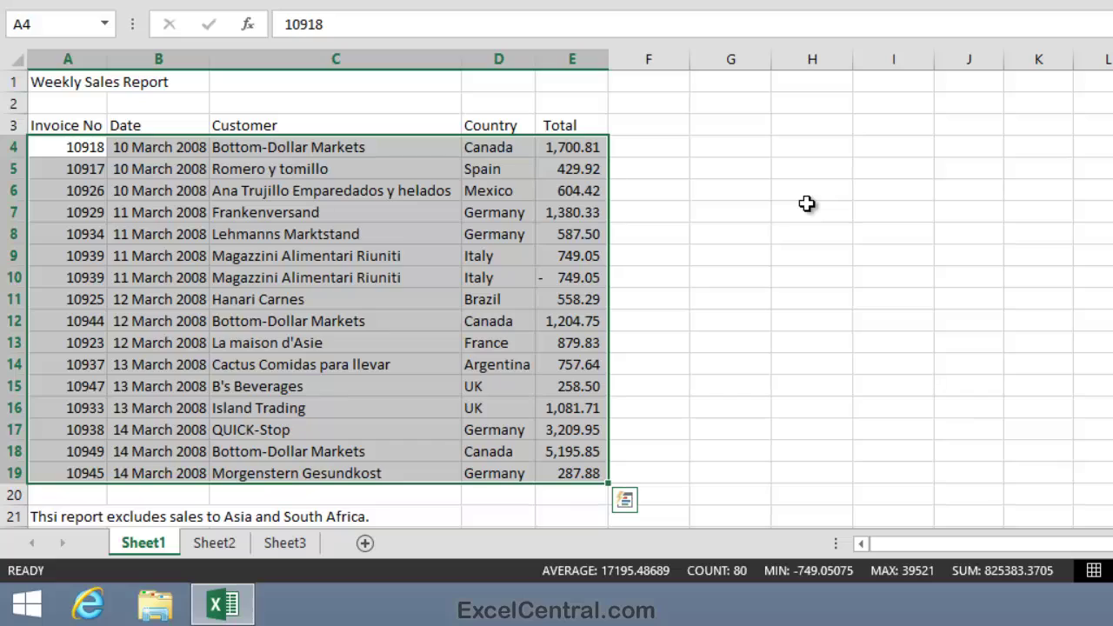
Move the active cell down to A7 and extend the selection across that row to E7
{"action": "key", "text": "Down"}
{"action": "key", "text": "Down"}
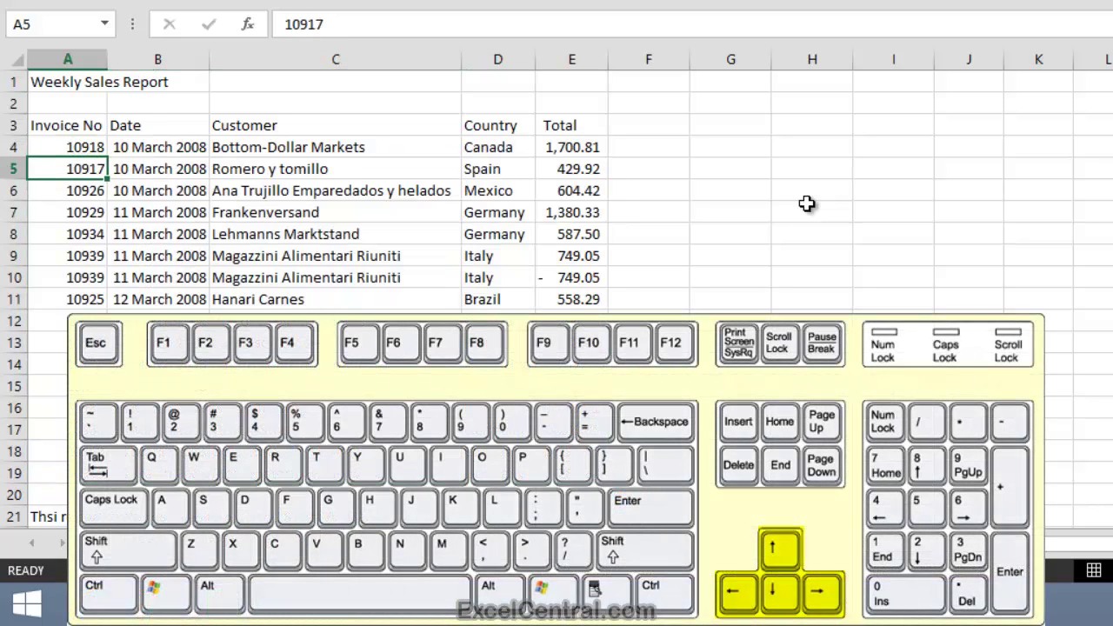
{"action": "key", "text": "Down"}
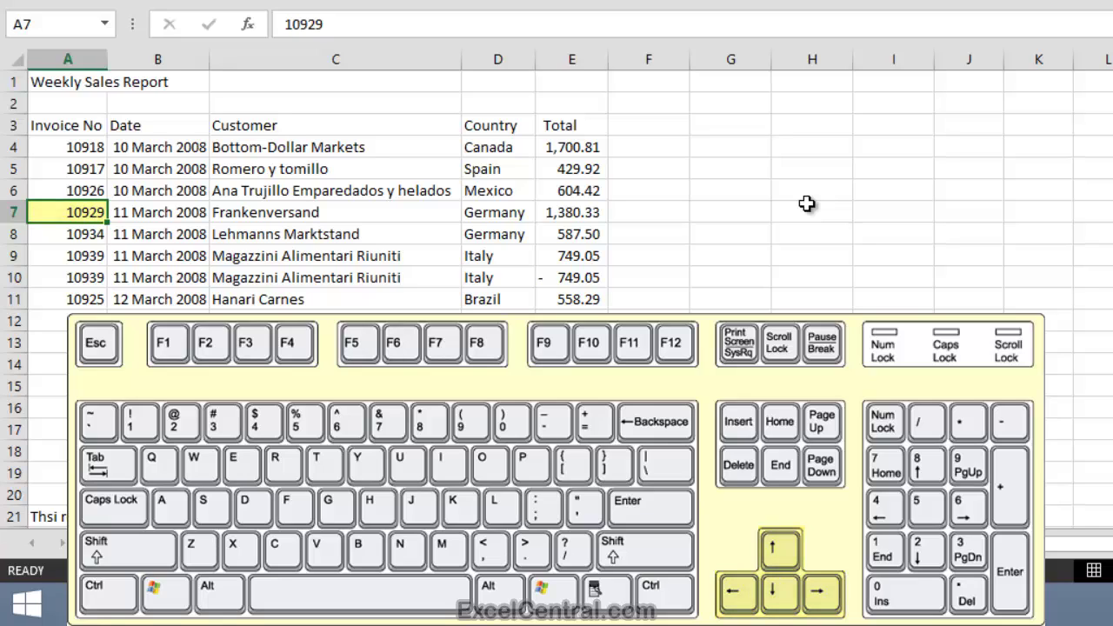
{"action": "key", "text": "ctrl+shift"}
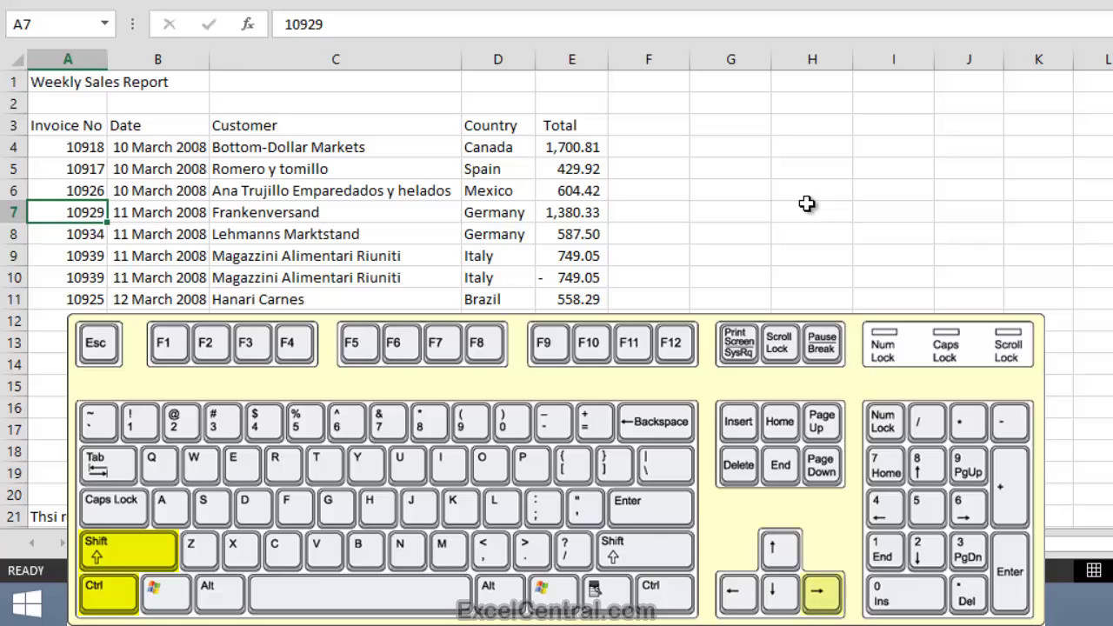
{"action": "key", "text": "ctrl+shift+Right"}
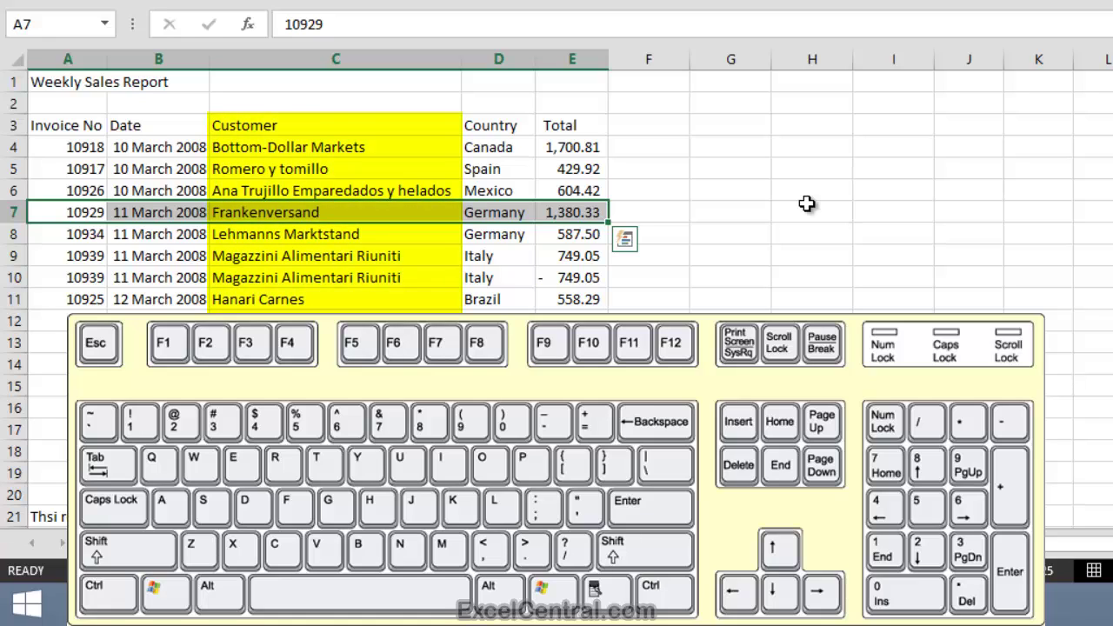
Move the active cell to the Customer heading in C3 and extend the selection down to C19
{"action": "key", "text": "Right"}
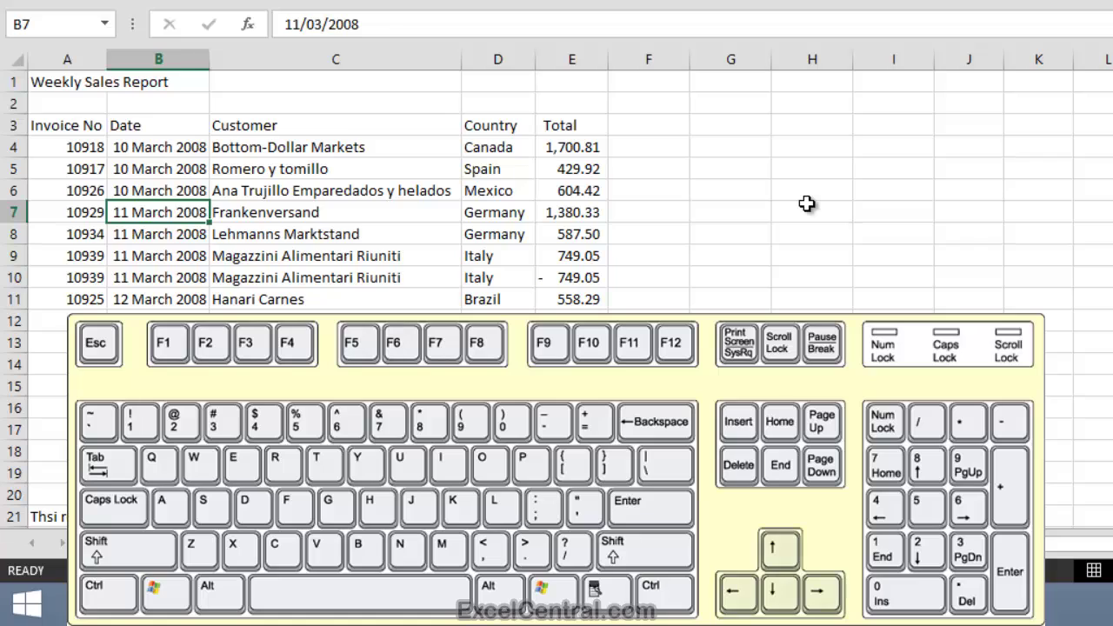
{"action": "key", "text": "Right"}
{"action": "key", "text": "Up"}
{"action": "key", "text": "Up"}
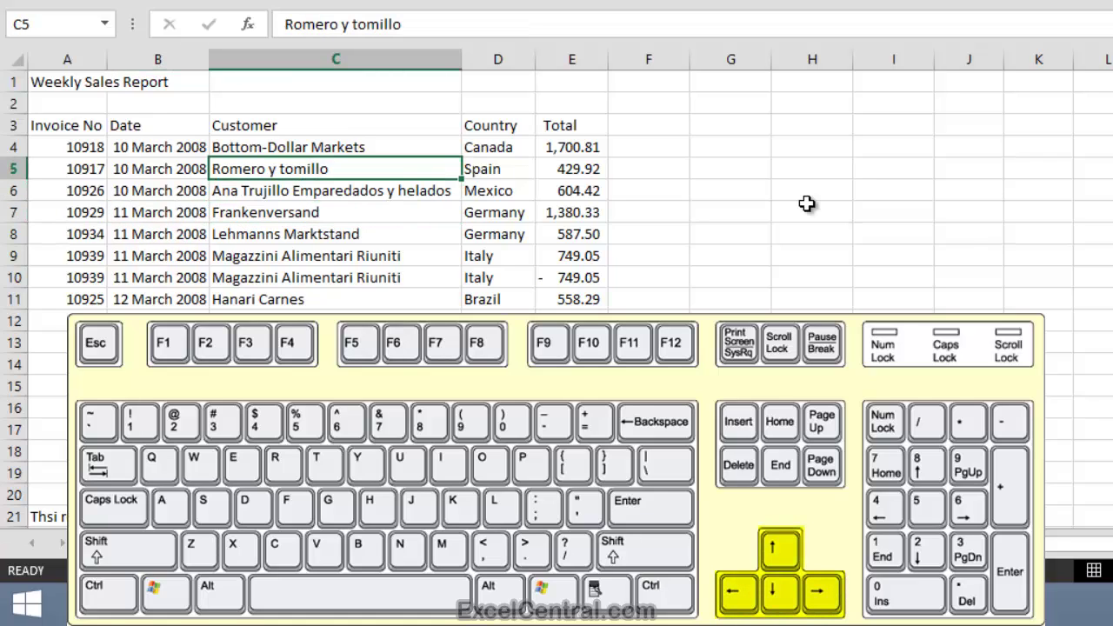
{"action": "key", "text": "Up"}
{"action": "key", "text": "Up"}
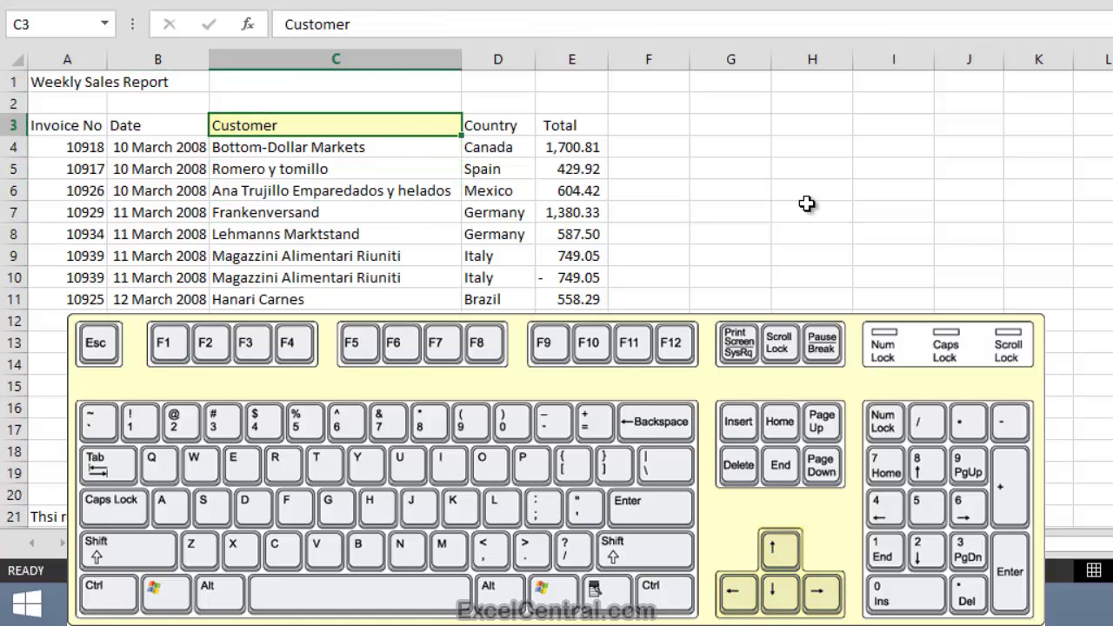
{"action": "key", "text": "ctrl+shift"}
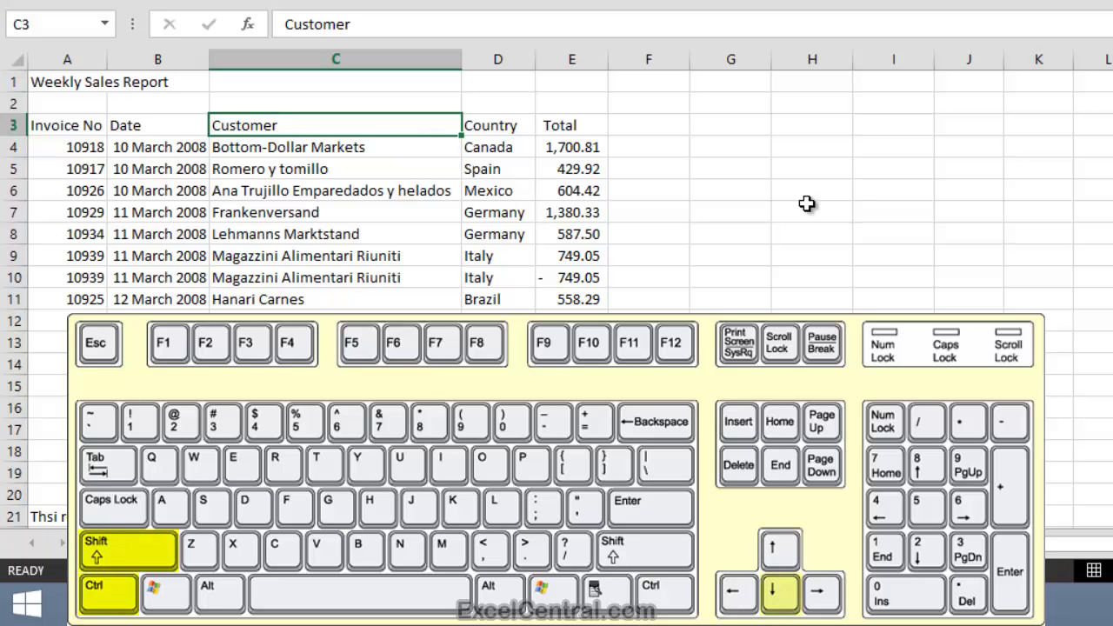
{"action": "key", "text": "ctrl+shift+Down"}
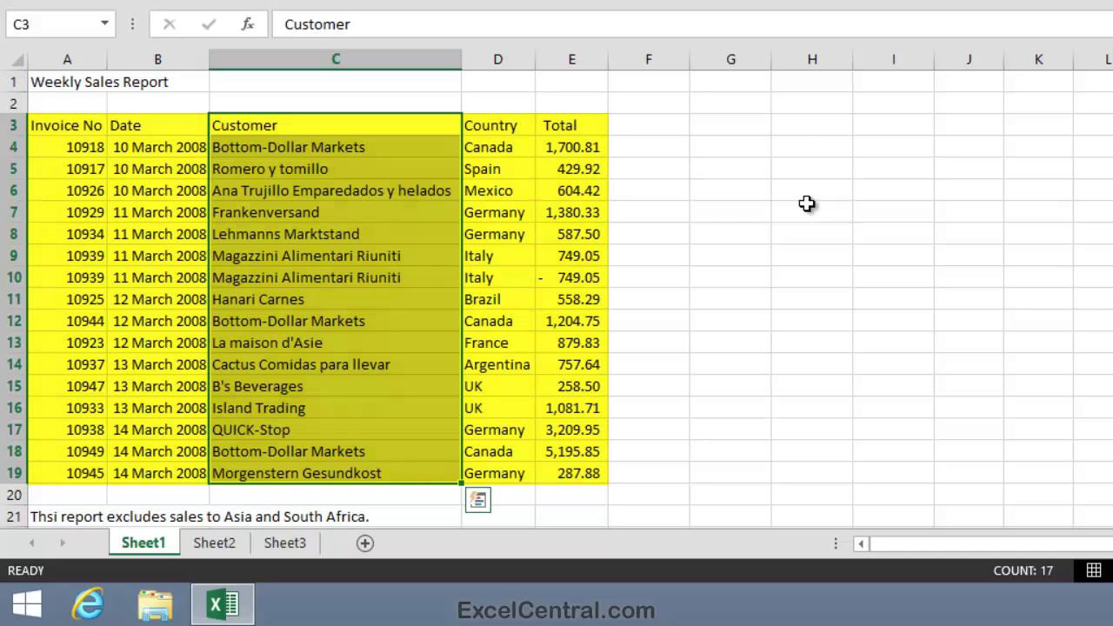
Make C6 the active cell and select the entire surrounding data range A3:E19 from it
{"action": "key", "text": "Down"}
{"action": "key", "text": "Down"}
{"action": "key", "text": "Down"}
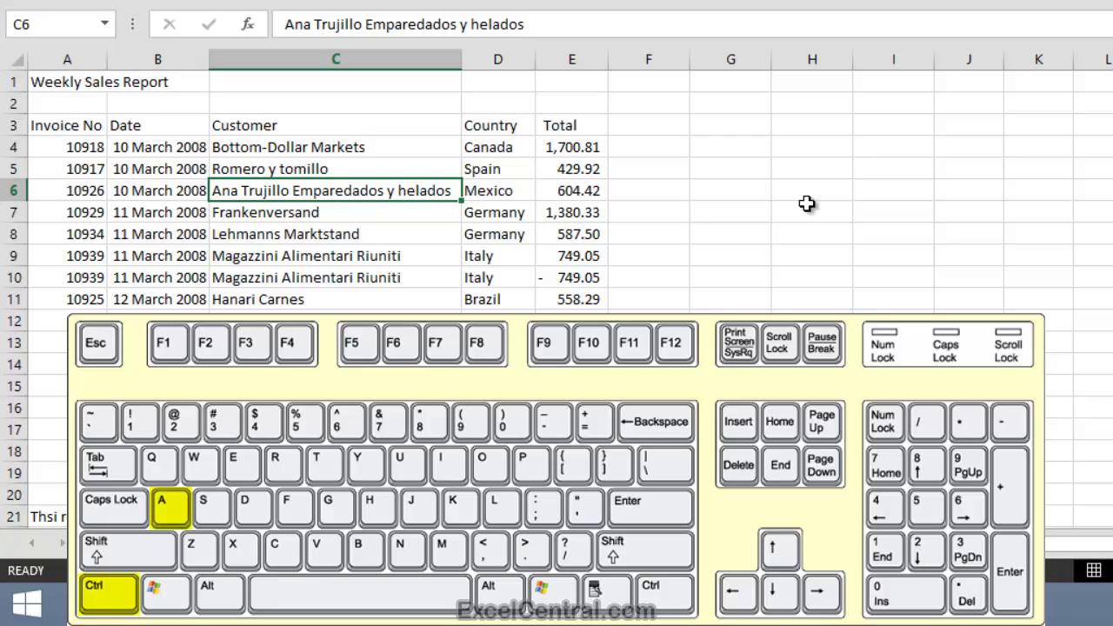
{"action": "key", "text": "ctrl+a"}
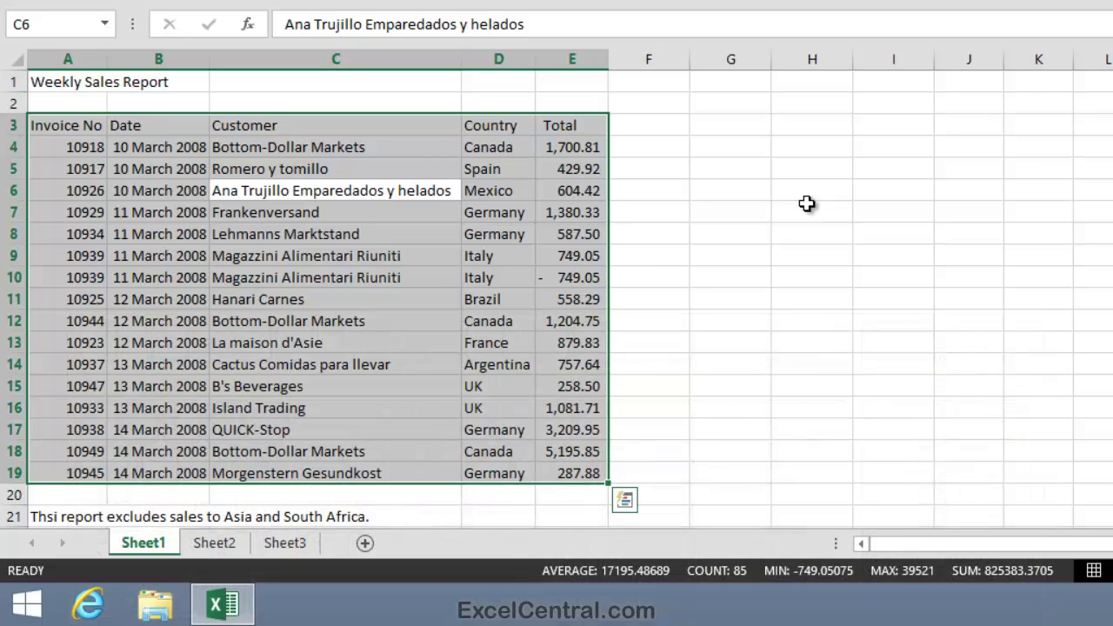
{"action": "key", "text": "F4"}
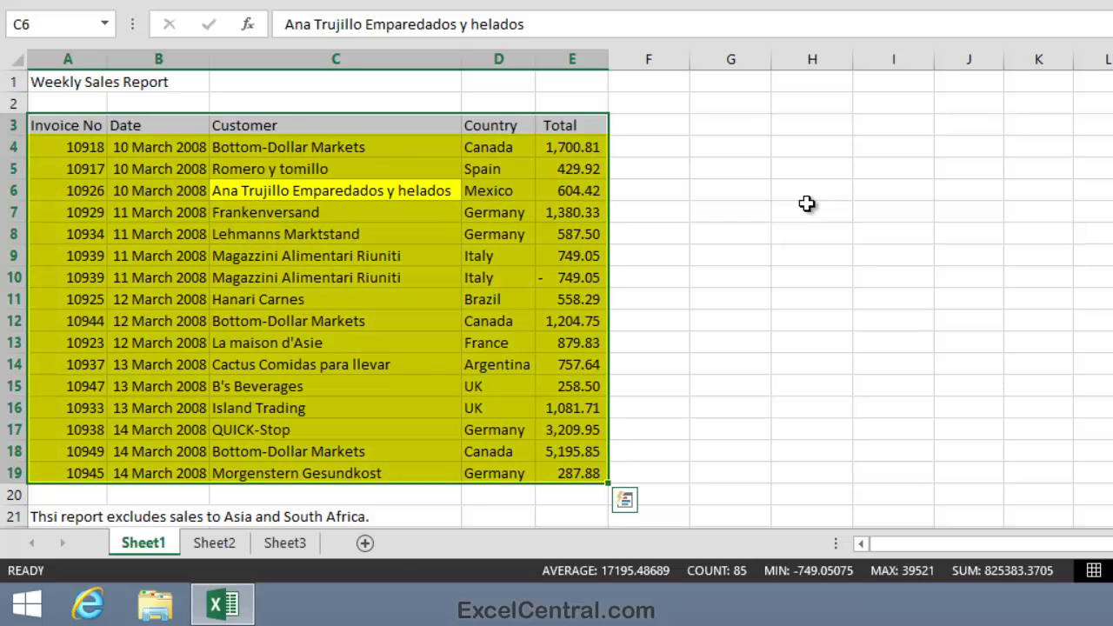
{"action": "key", "text": "ctrl+z"}
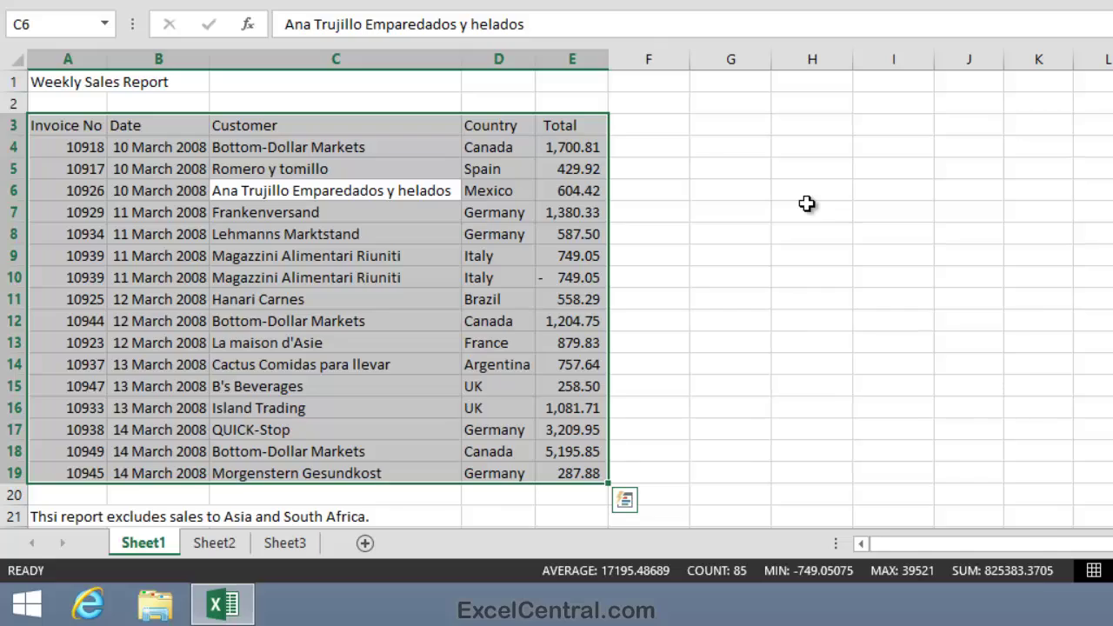
Move the active cell to A4 and extend the selection across to column E and down to row 19, excluding the headers
{"action": "key", "text": "Up"}
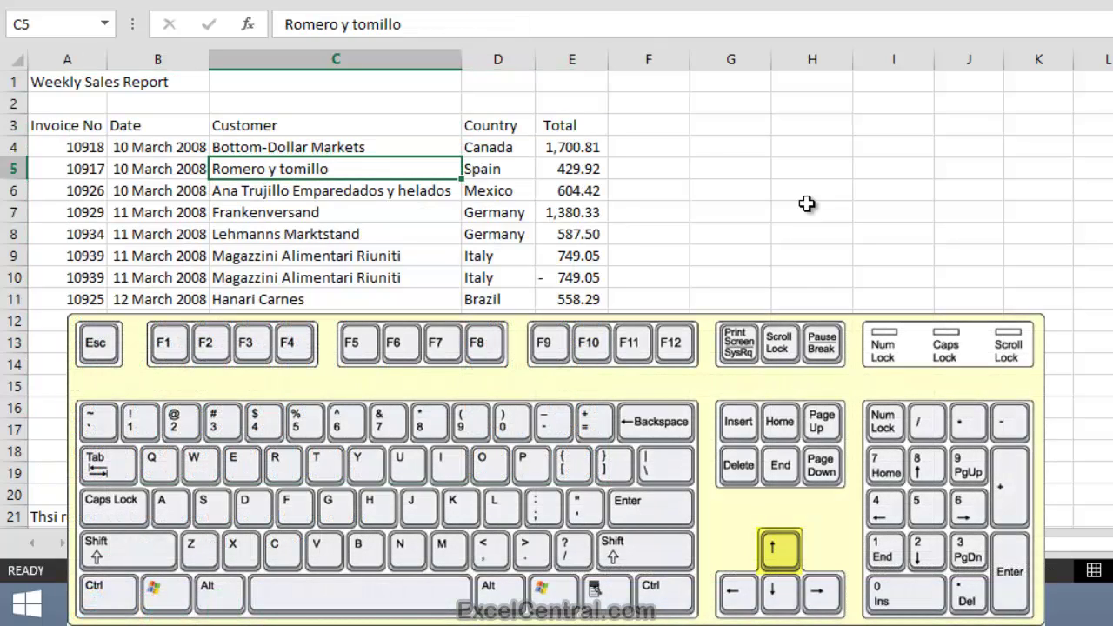
{"action": "key", "text": "Up"}
{"action": "key", "text": "Left"}
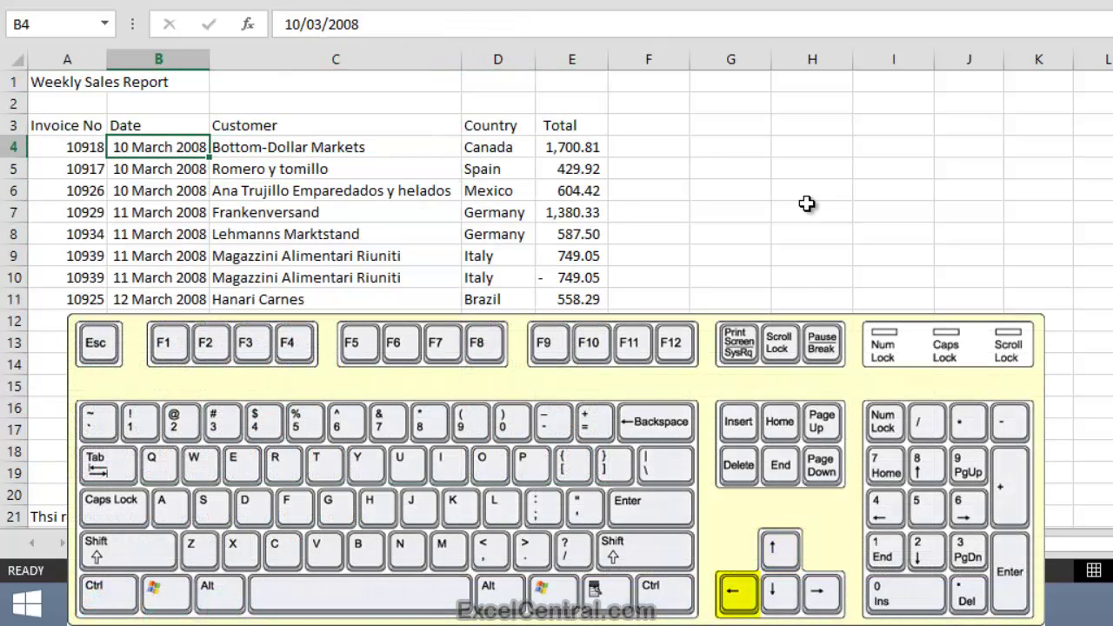
{"action": "key", "text": "Left"}
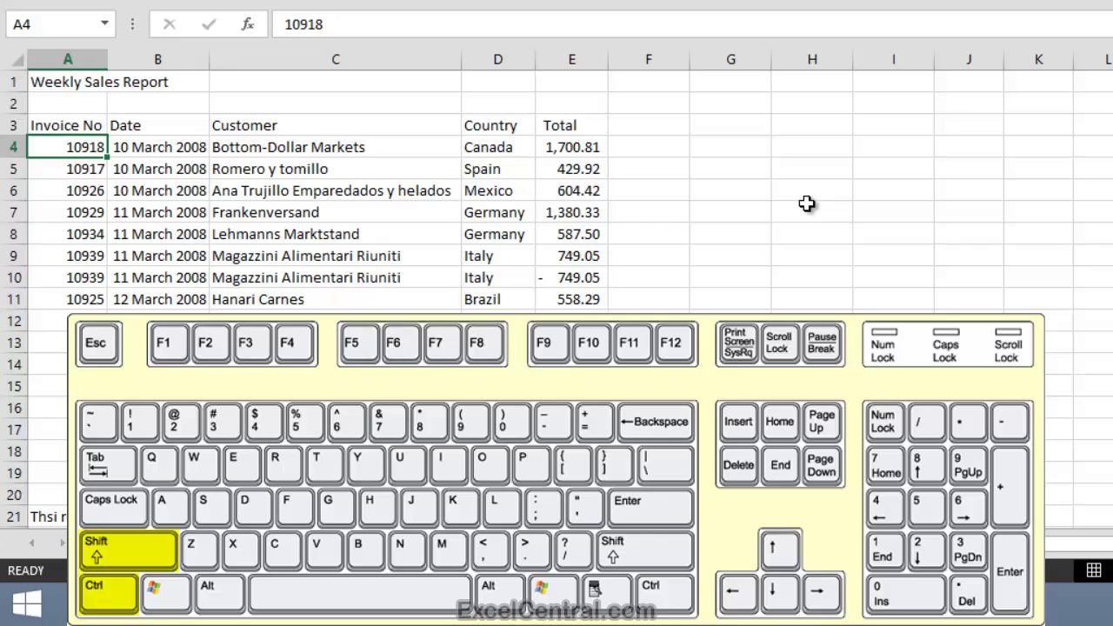
{"action": "key", "text": "ctrl+shift+Right"}
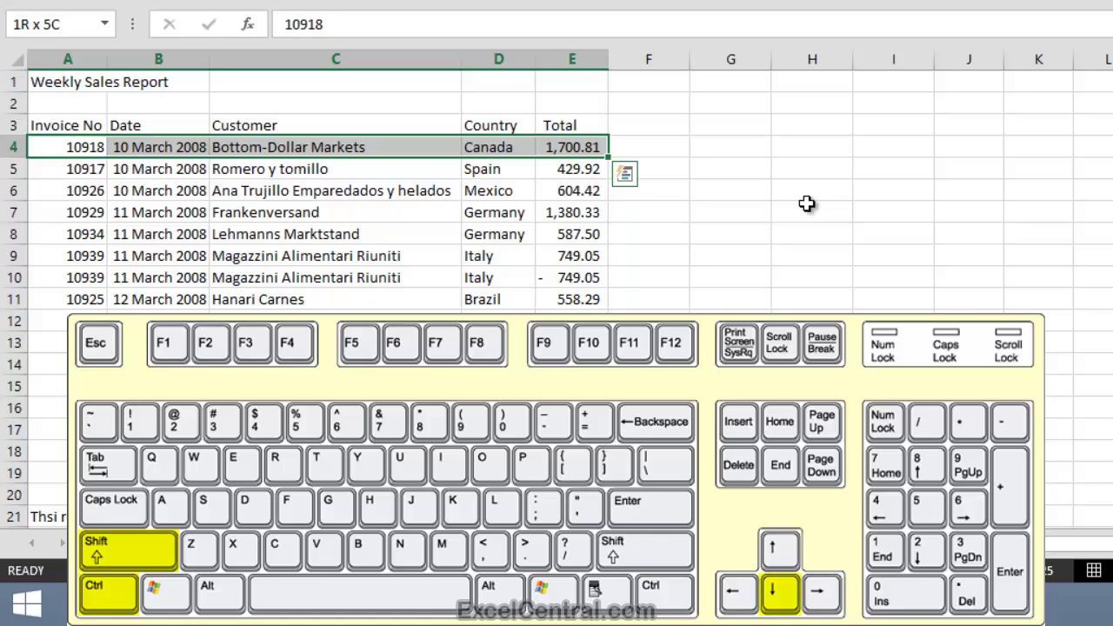
{"action": "key", "text": "ctrl+shift+Down"}
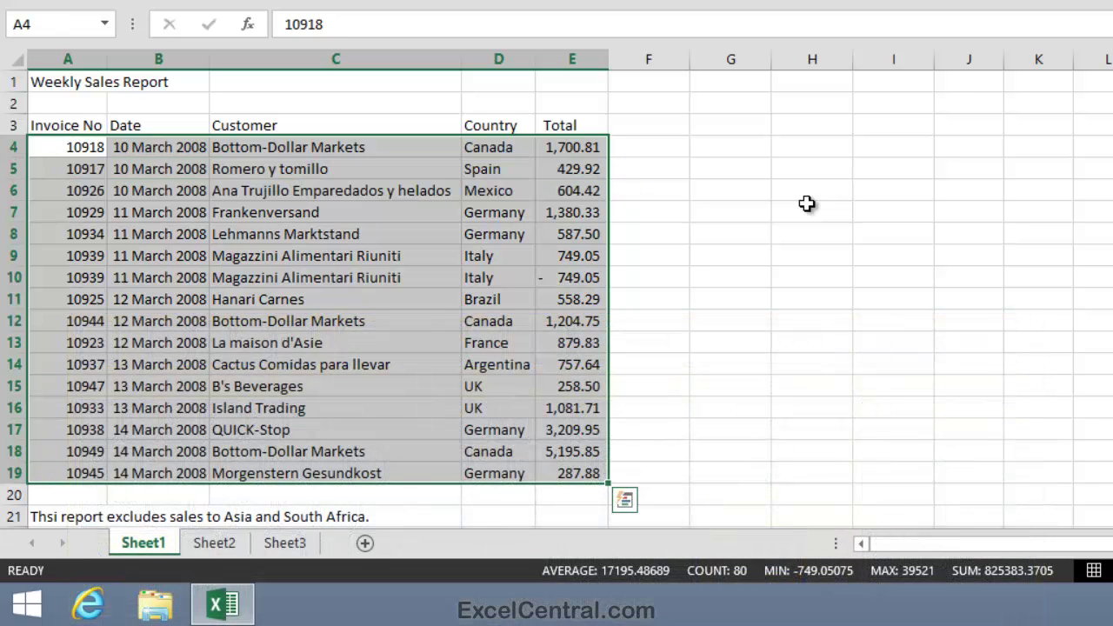